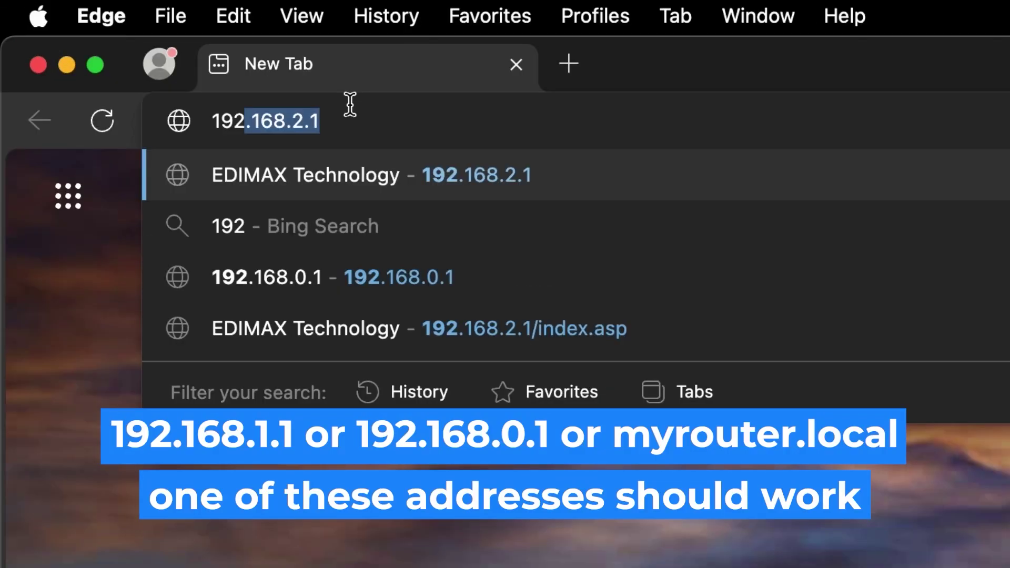
Correct the address to 192.168.1.1 and load the router's sign-in page in Edge.
key("Right")
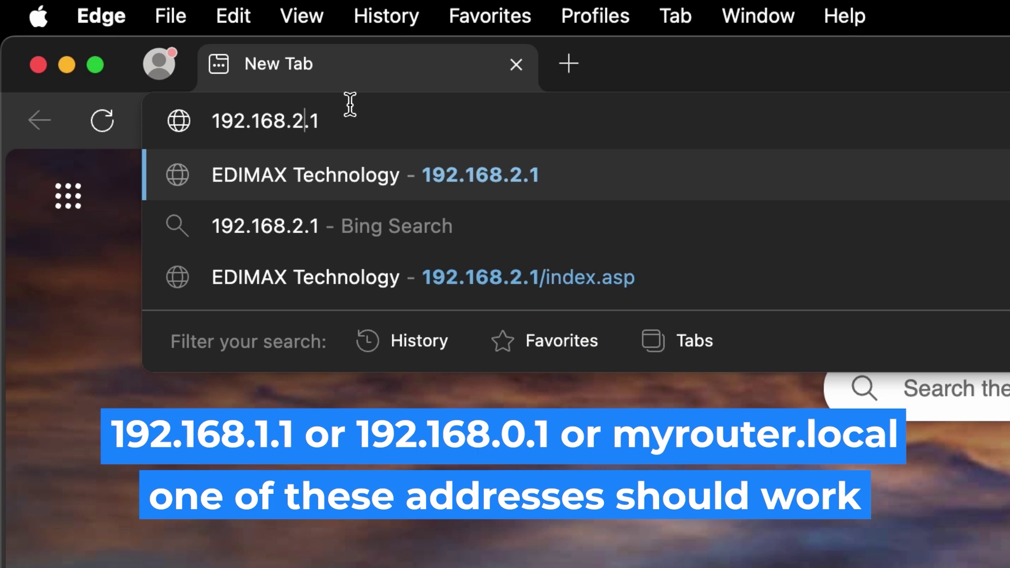
key("BackSpace")
type("1")
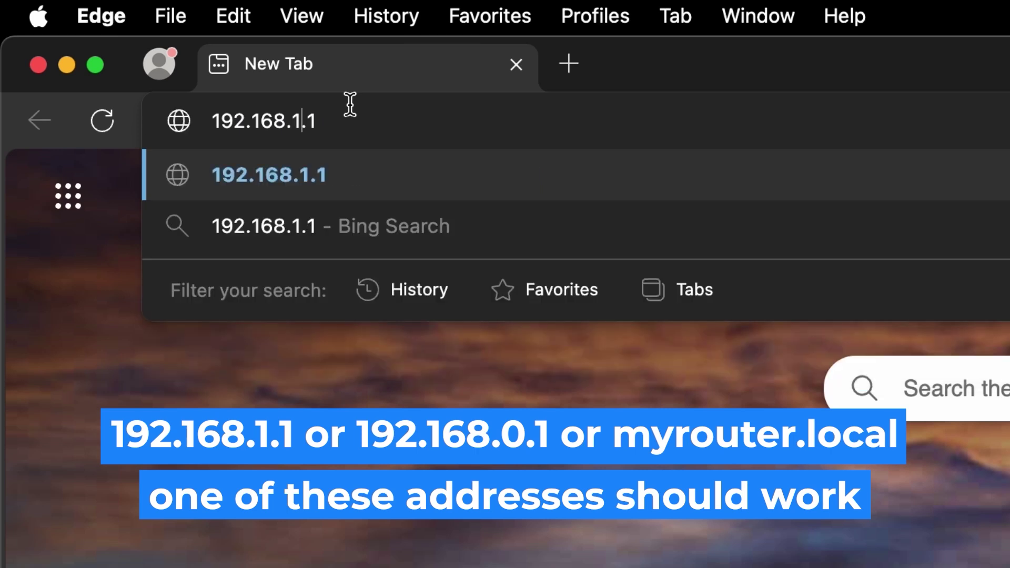
key("Return")
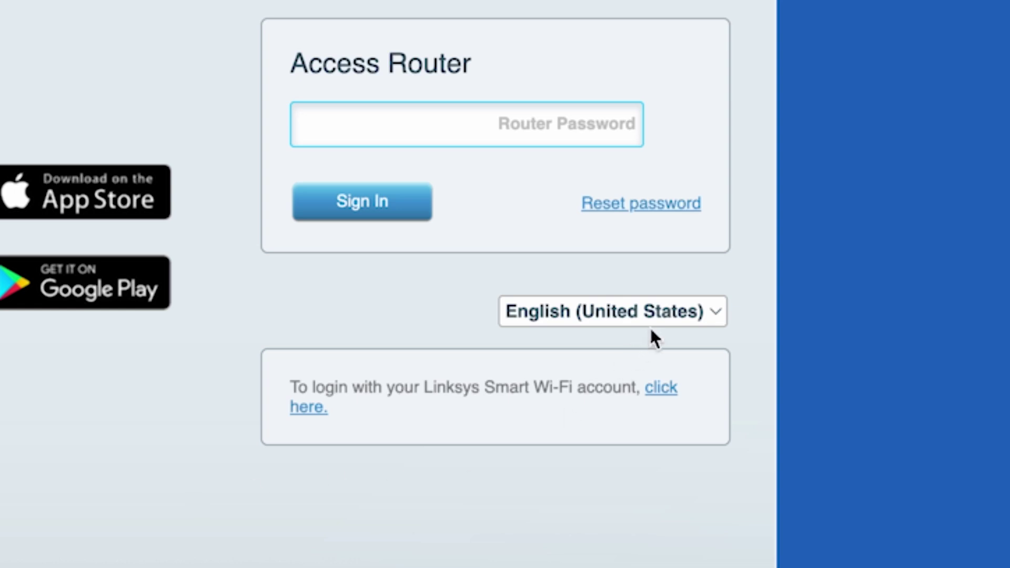
left_click(712, 311)
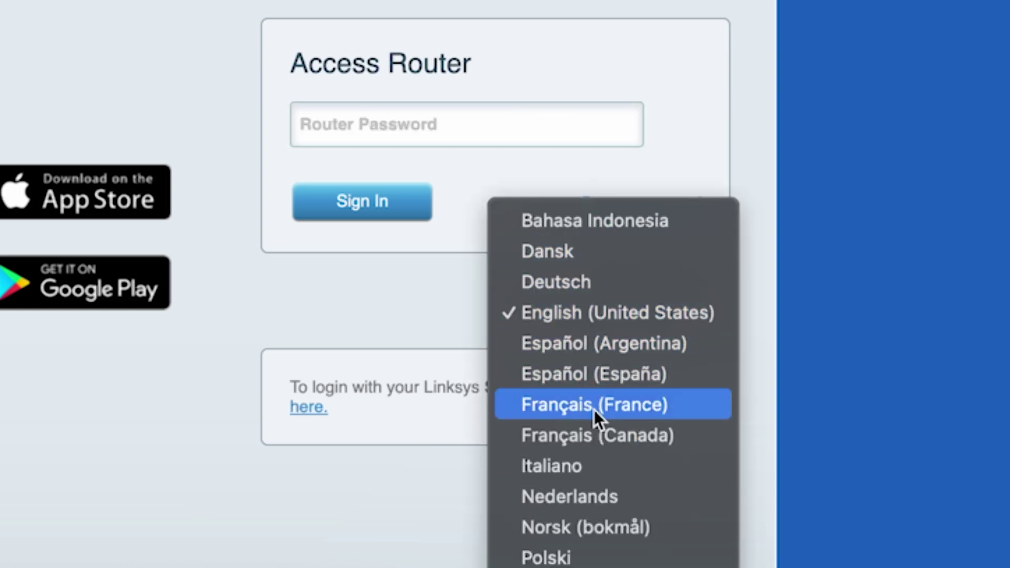
left_click(603, 314)
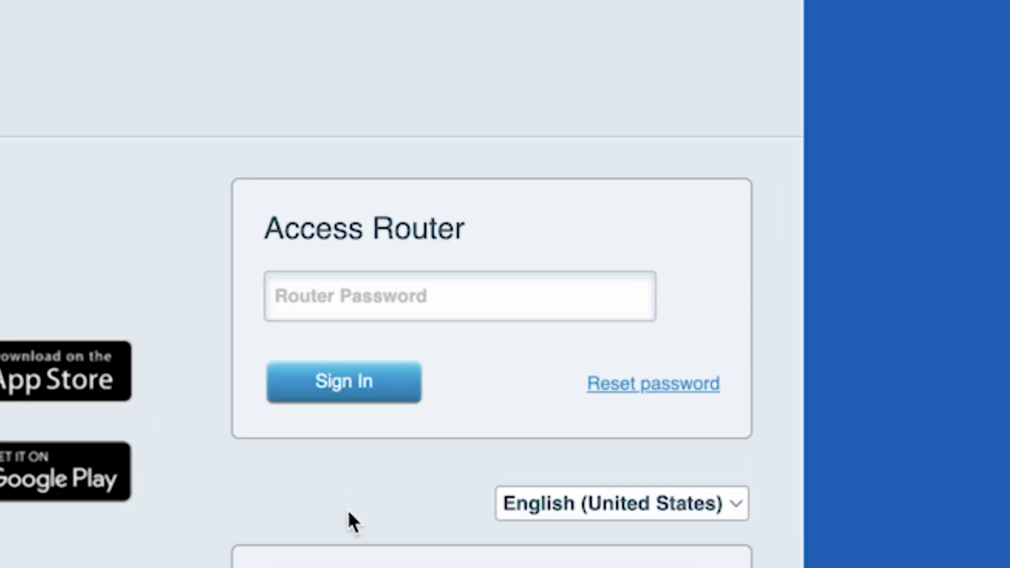
left_click(399, 293)
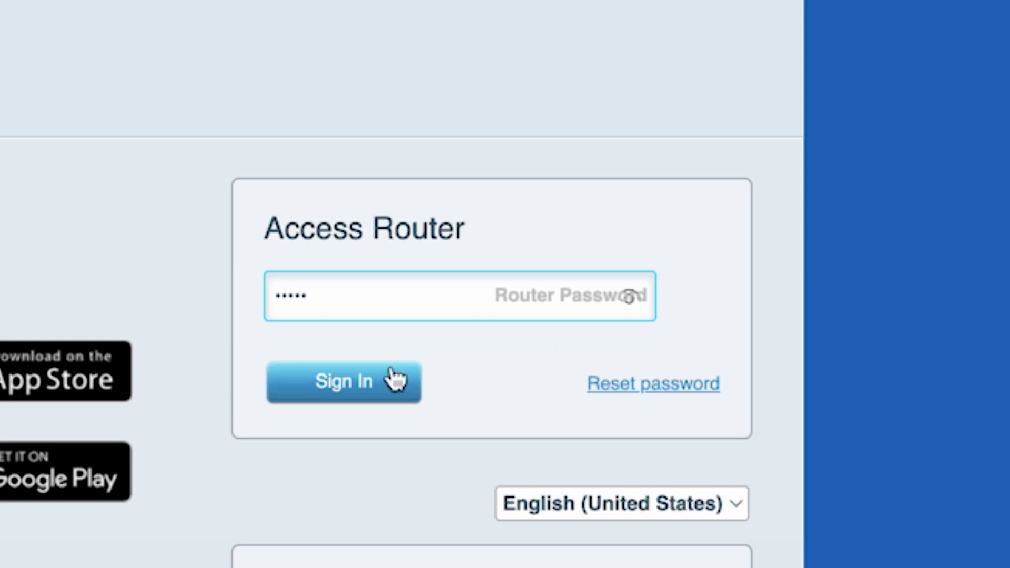
left_click(349, 388)
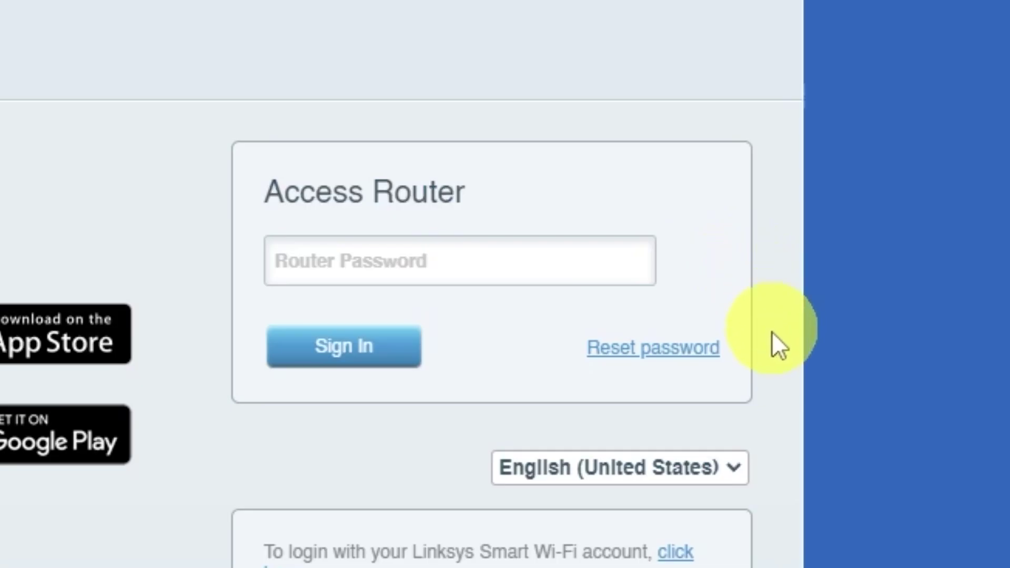
left_click(686, 355)
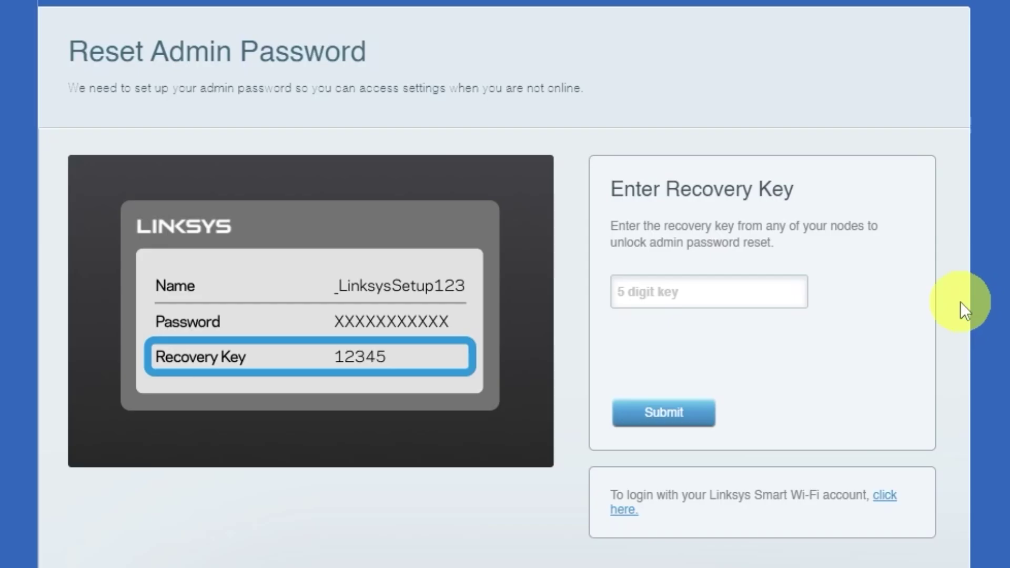
Submit the 5-digit recovery key from the router label to reset the admin password.
left_click(787, 291)
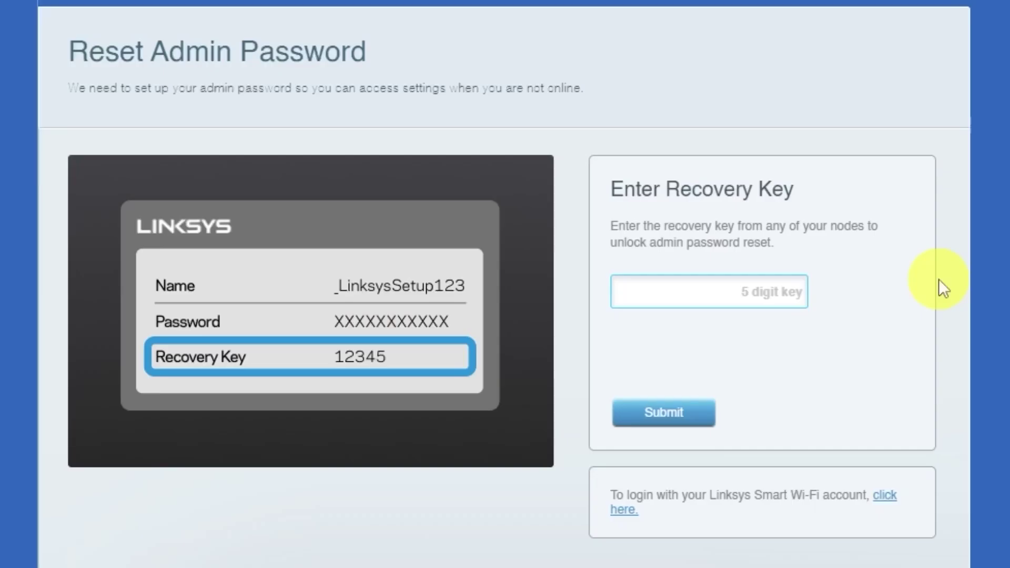
left_click(664, 413)
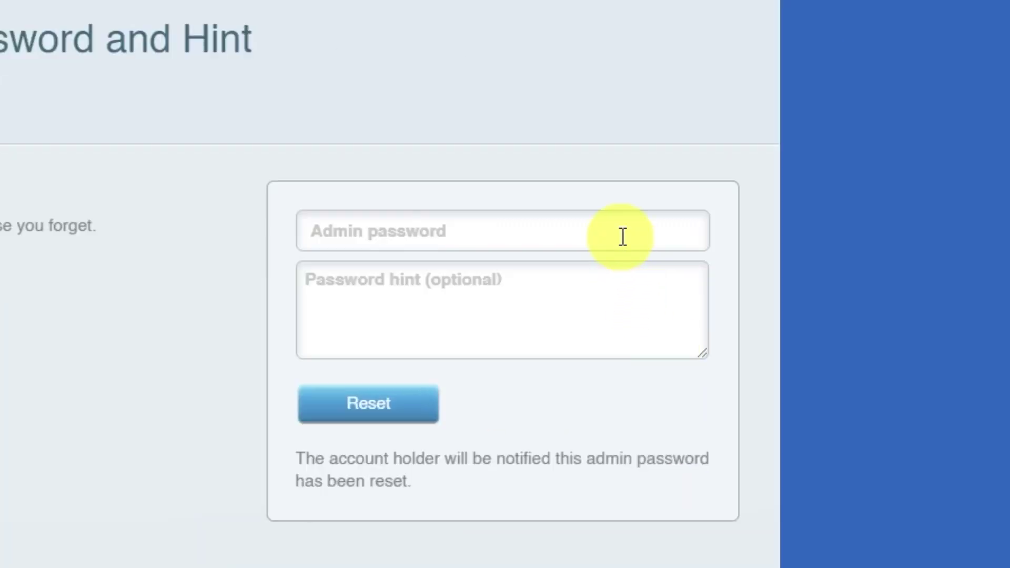
Set a new admin password with the password hint 'coffee'.
left_click(943, 266)
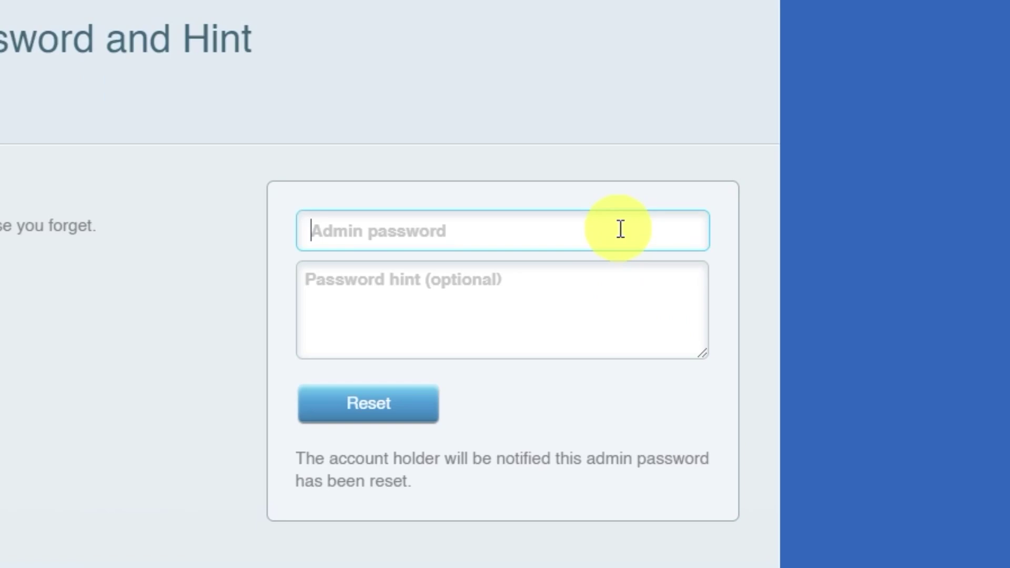
type("•••••••••")
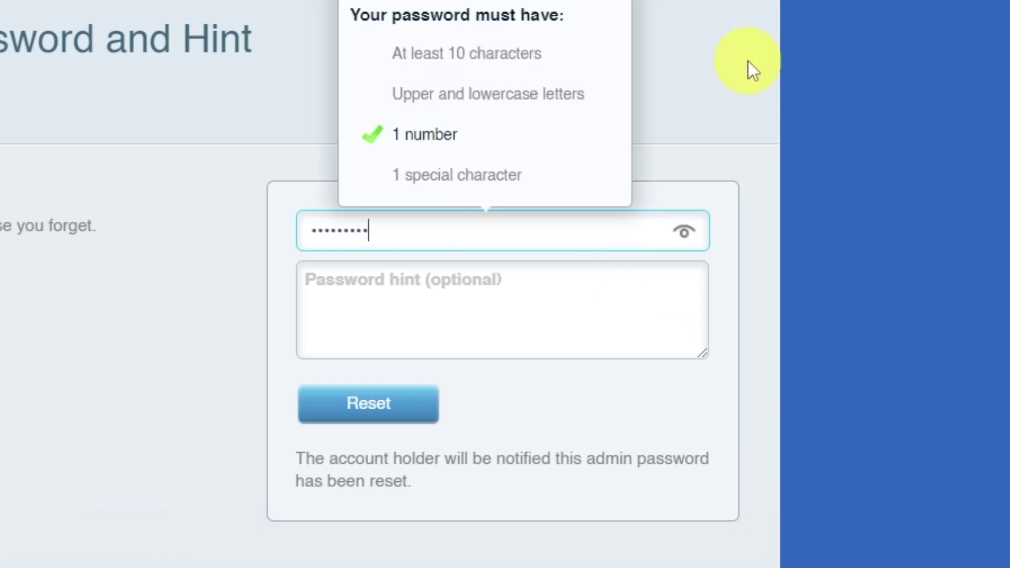
type("••")
left_click(590, 296)
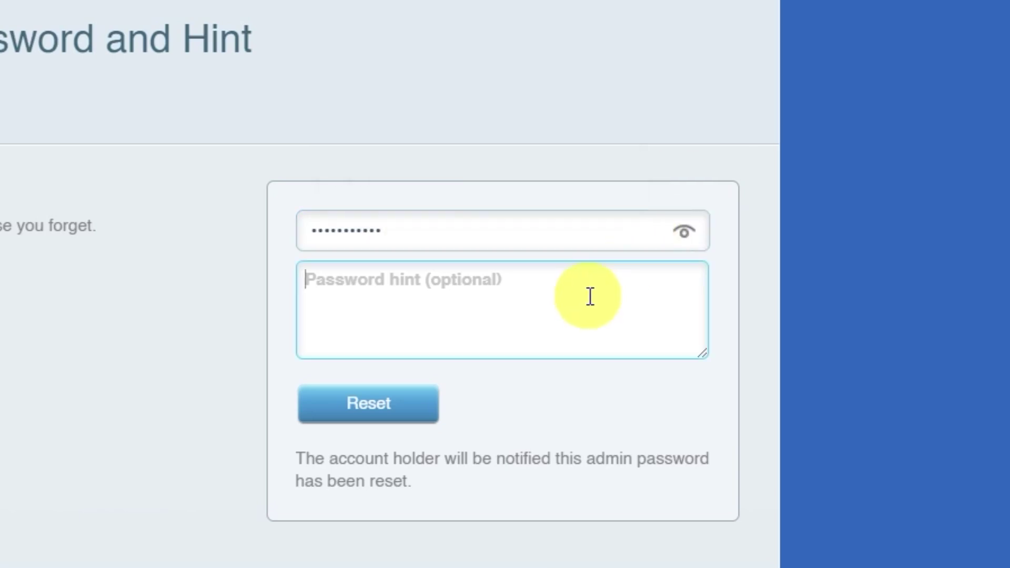
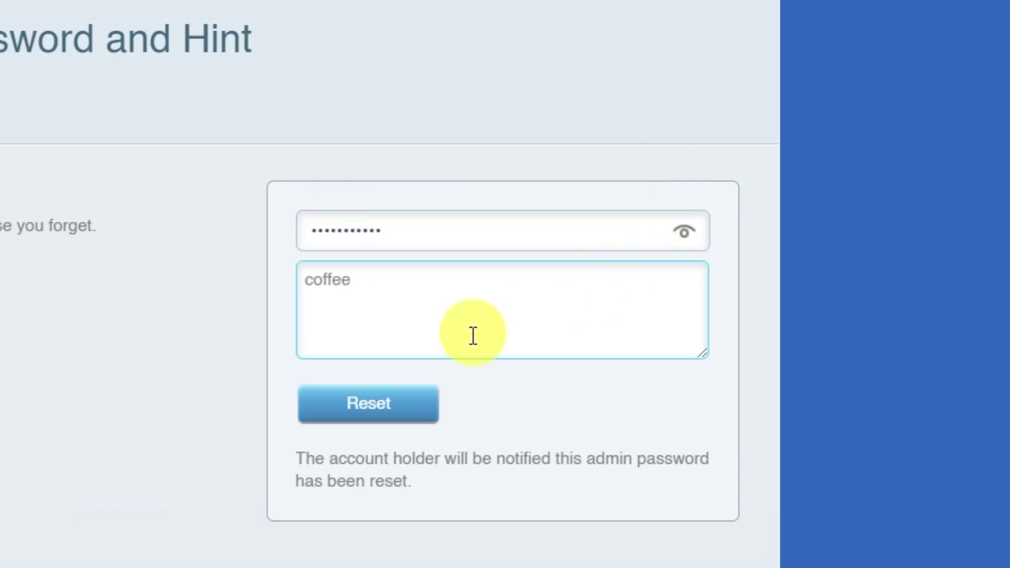
left_click(396, 412)
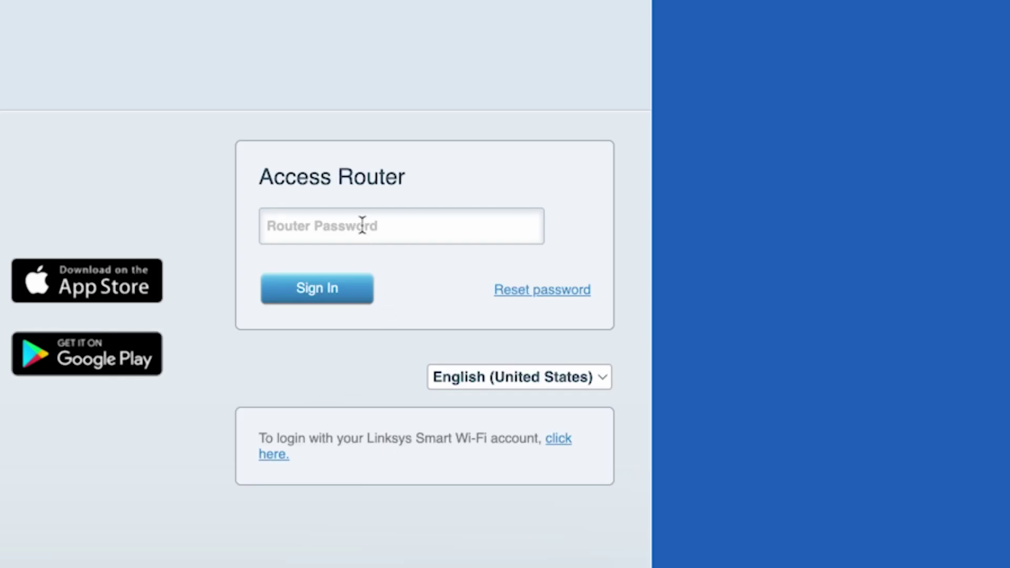
Sign in to the router with the new admin password.
left_click(357, 223)
type("•••••••••")
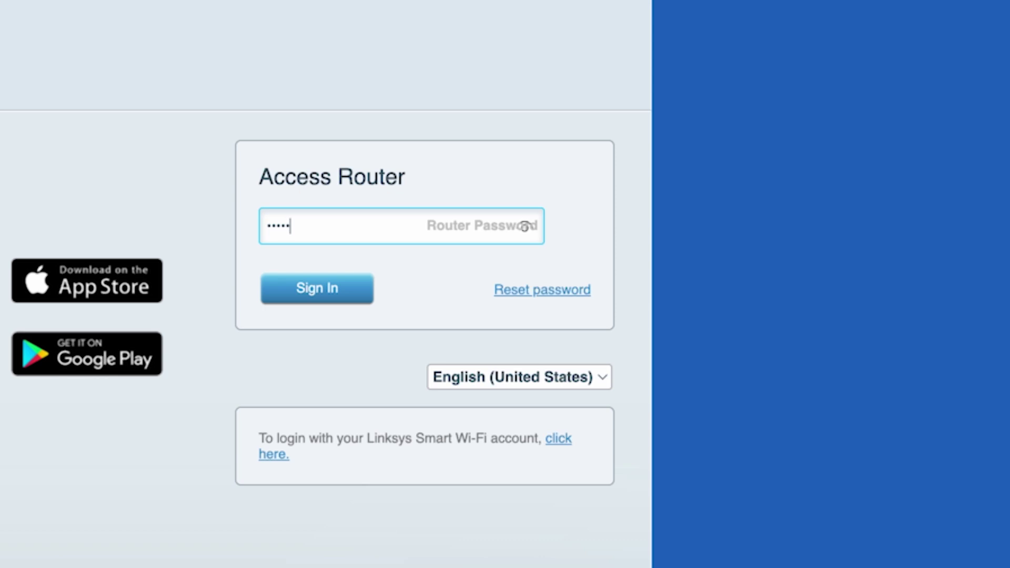
type("••")
left_click(322, 290)
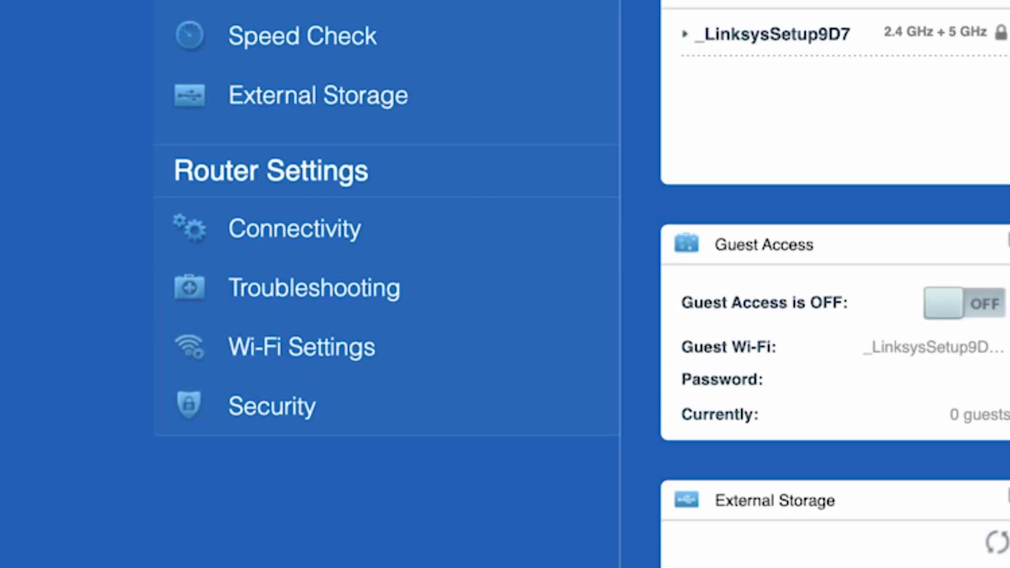
left_click(321, 229)
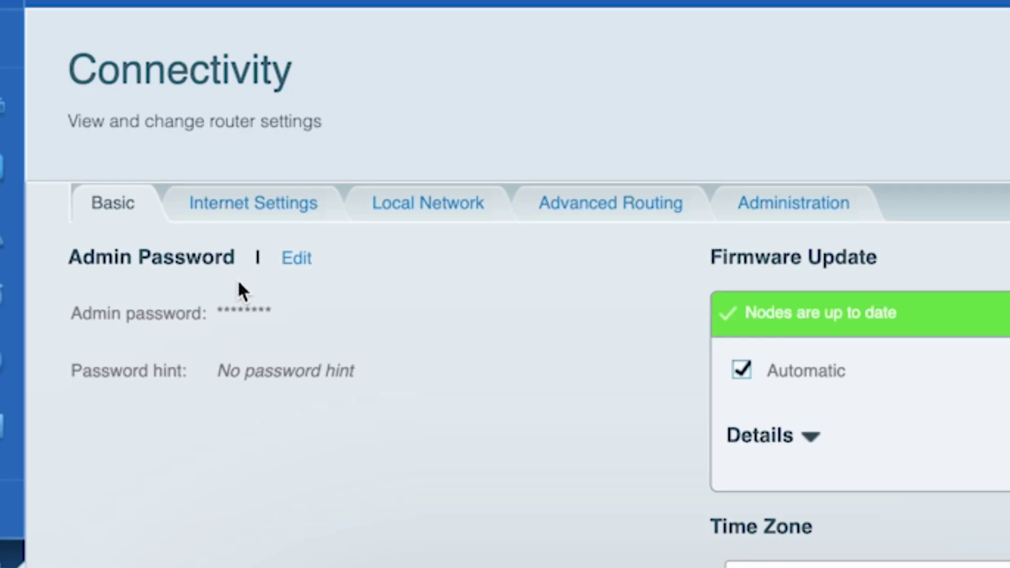
Preview Static IP, PPTP and L2TP, then set the connection type to Automatic Configuration - DHCP.
left_click(253, 206)
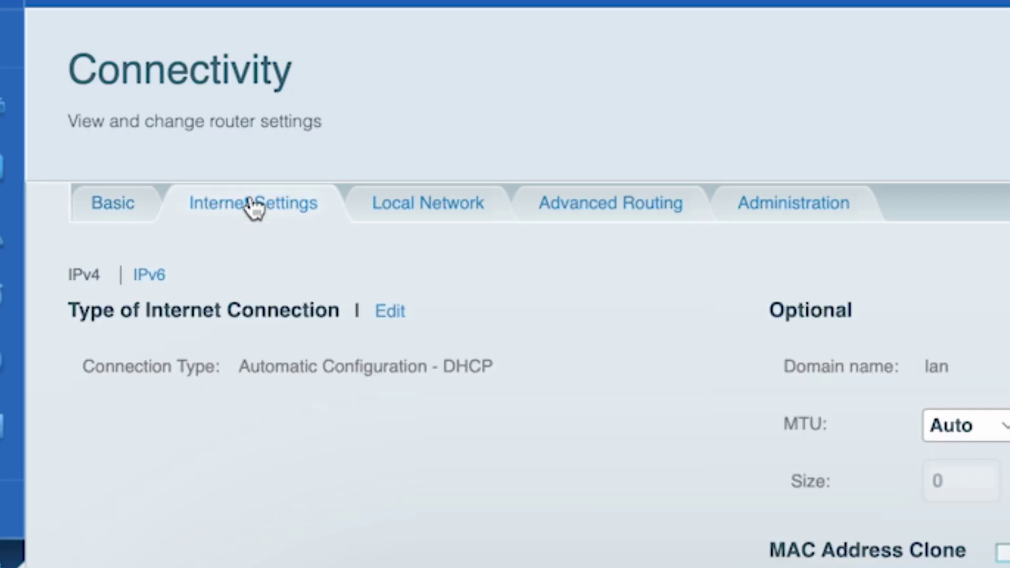
left_click(397, 311)
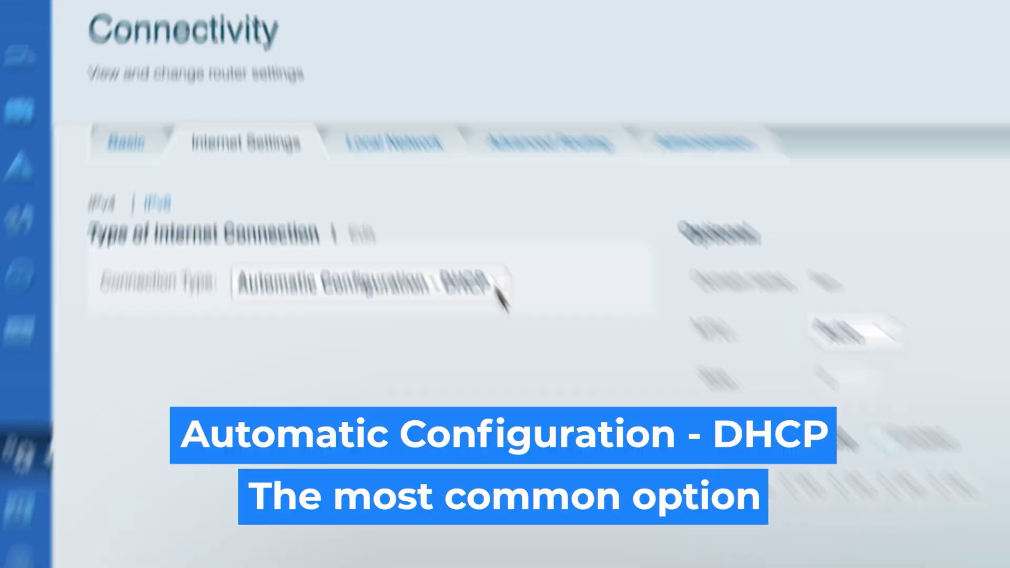
left_click(542, 369)
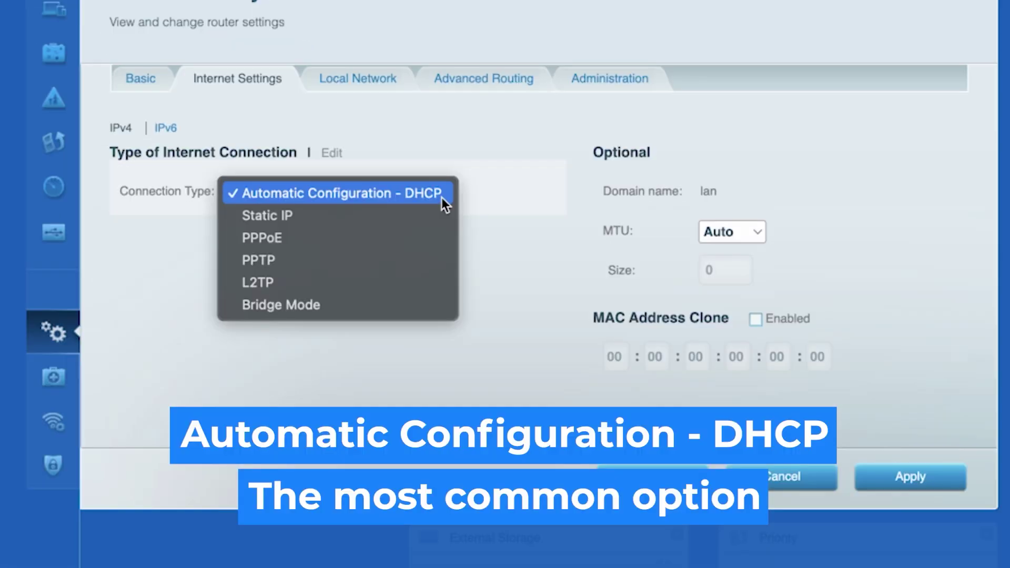
left_click(323, 219)
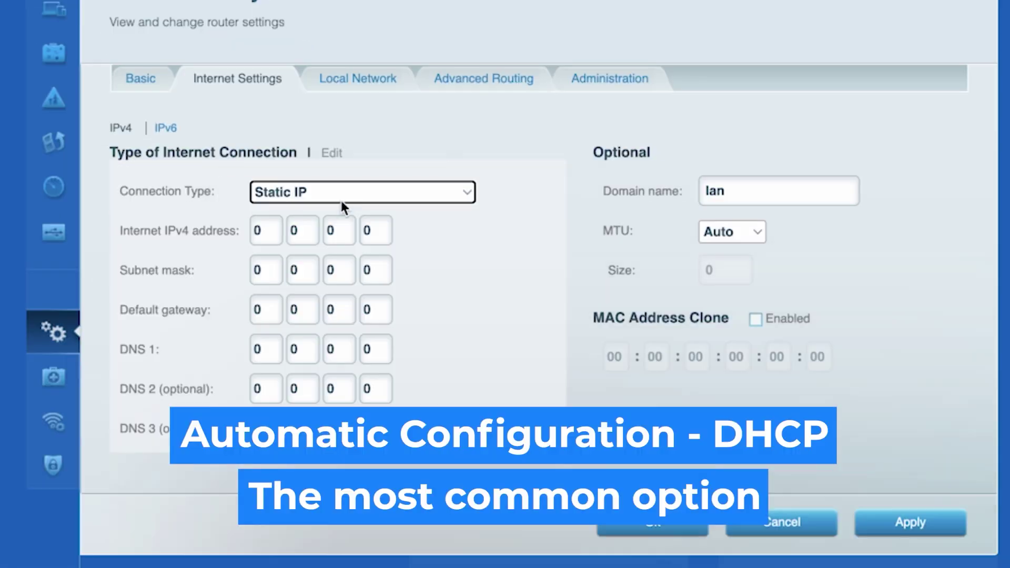
left_click(348, 191)
left_click(317, 237)
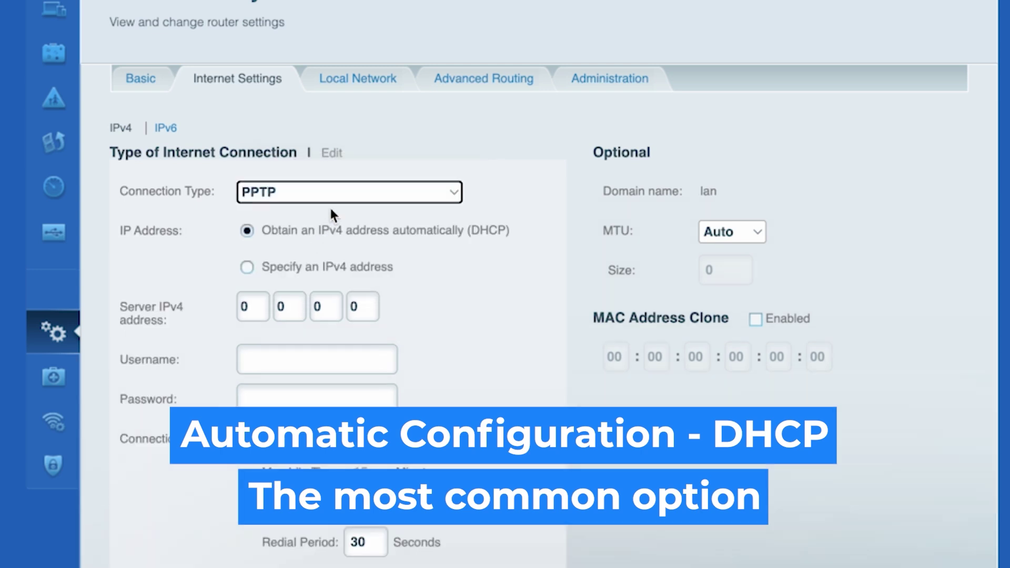
left_click(337, 191)
left_click(319, 215)
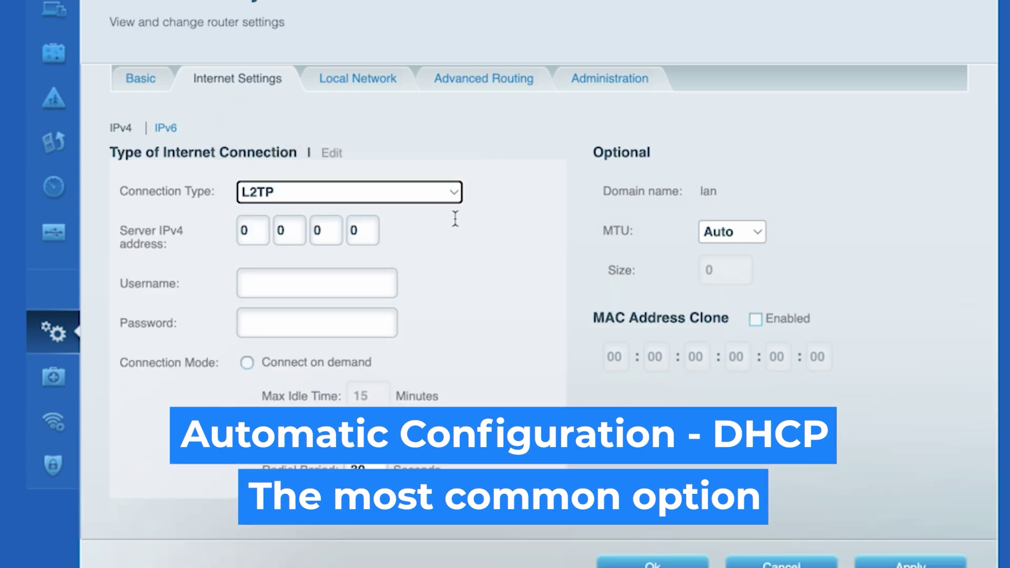
left_click(451, 196)
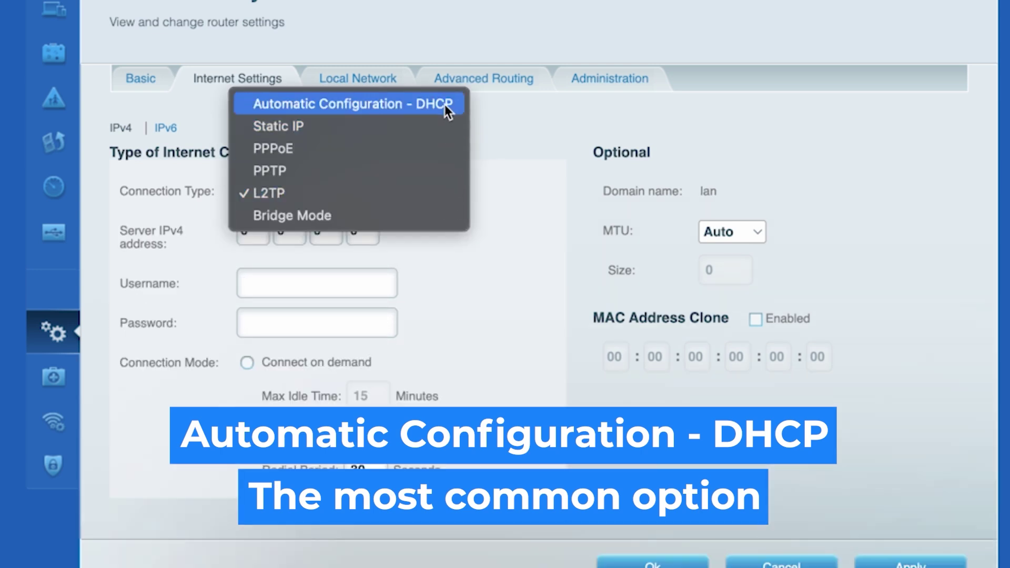
left_click(446, 110)
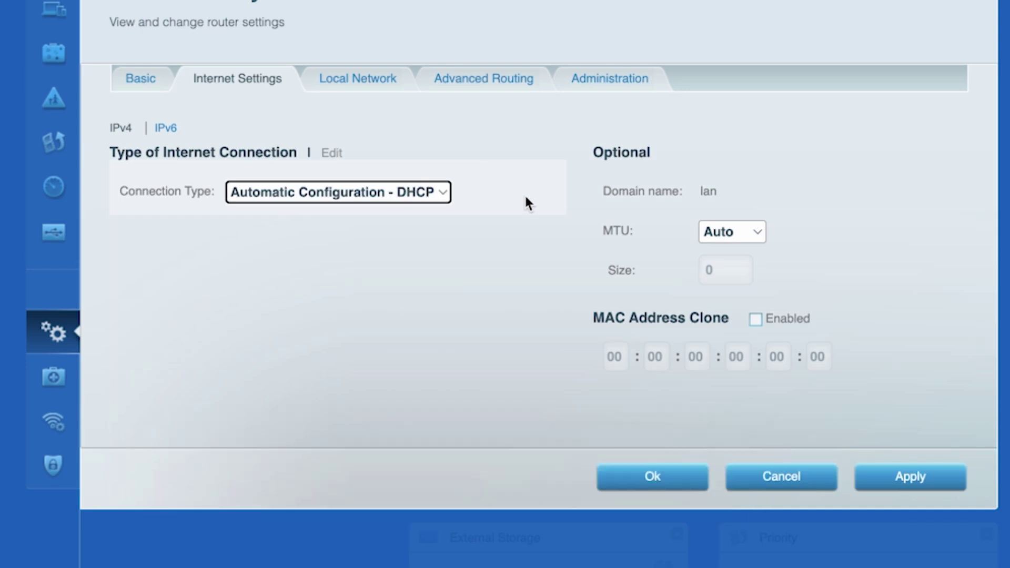
Close the Connectivity settings and return to the dashboard.
left_click(527, 198)
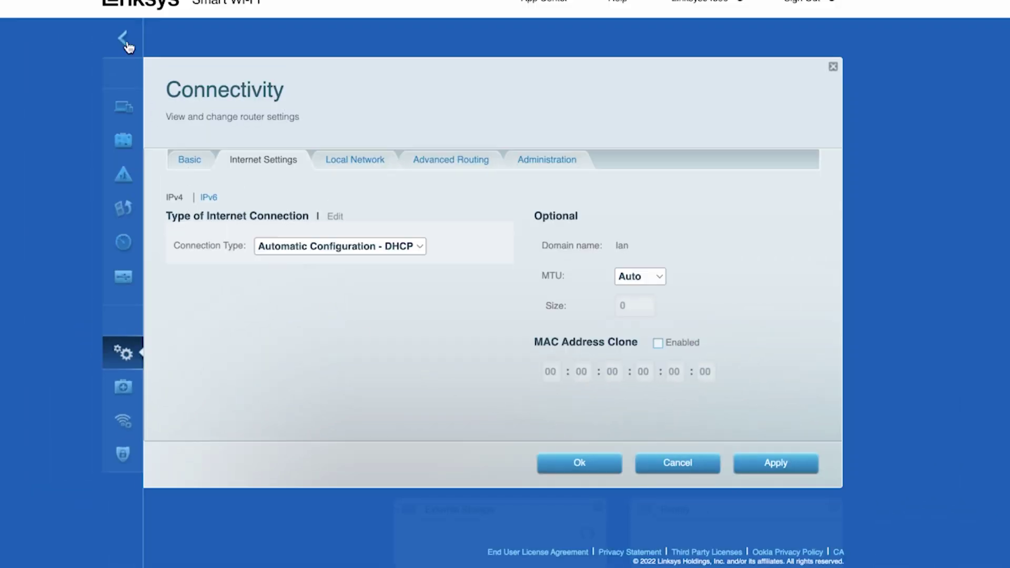
left_click(125, 42)
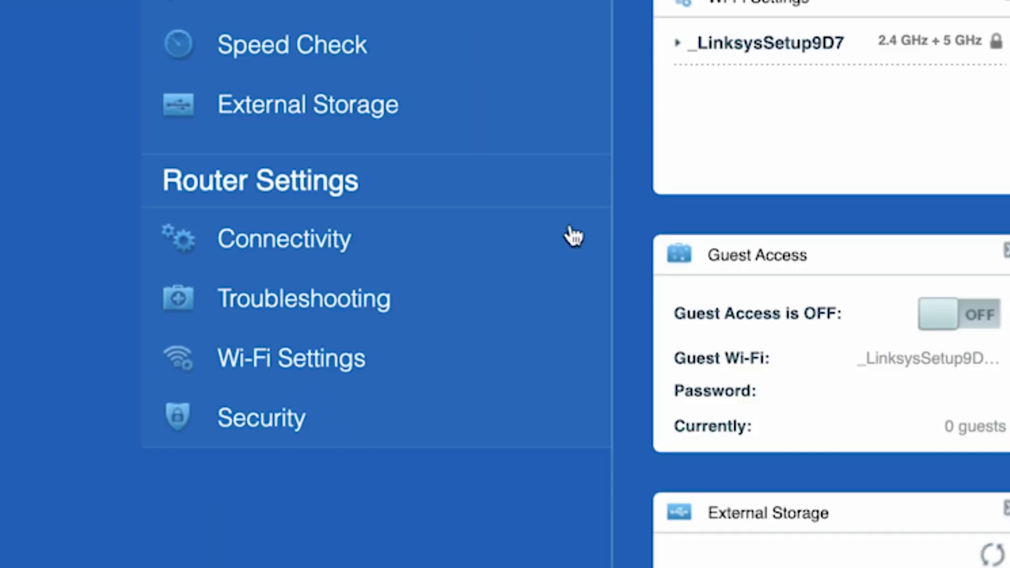
left_click(346, 352)
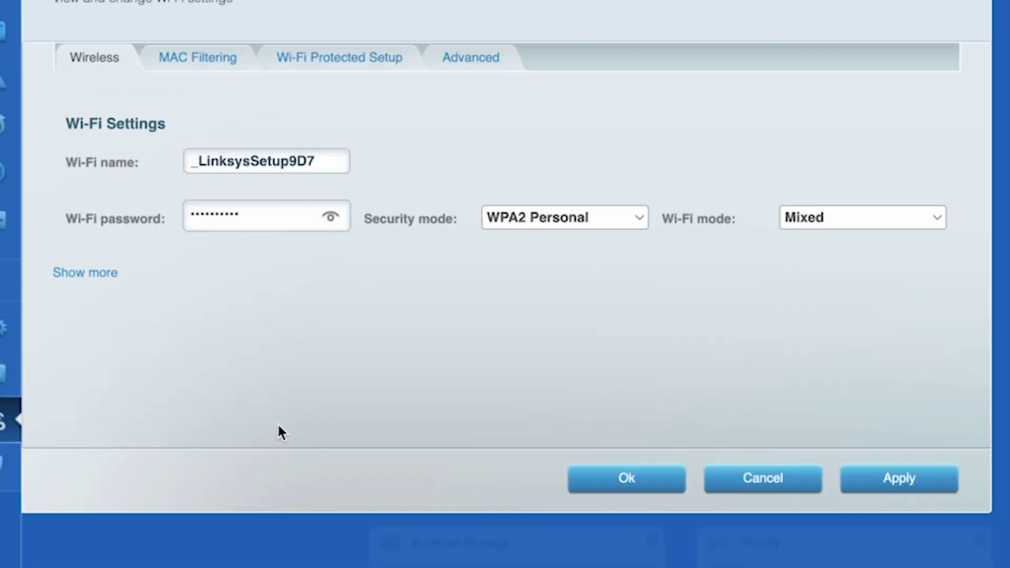
Rename the 2.4 GHz Wi-Fi network to Linksys and give it a new password.
left_click_drag(248, 164, 322, 158)
key("BackSpace")
left_click(194, 164)
key("BackSpace")
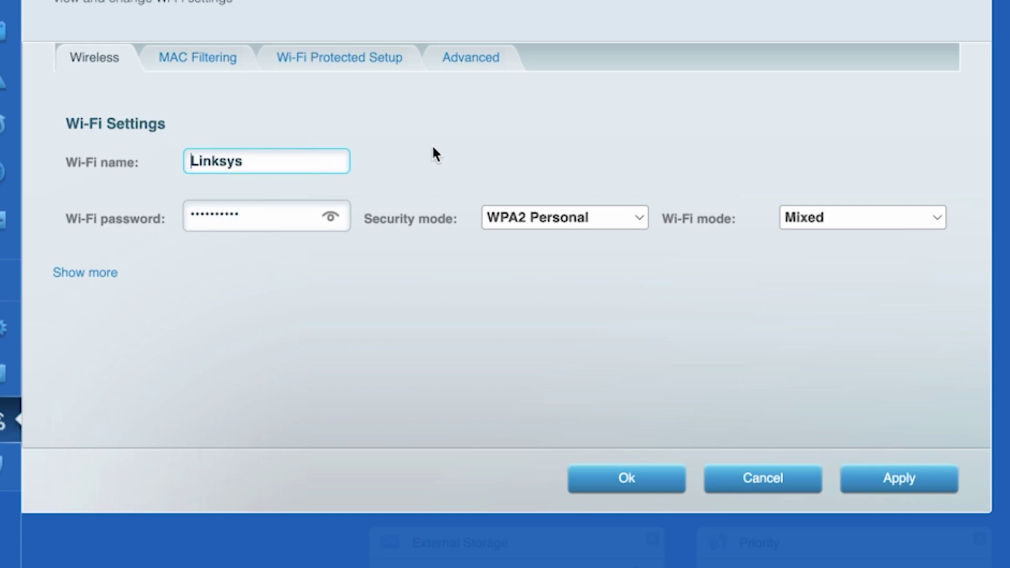
left_click(330, 218)
key("super+a")
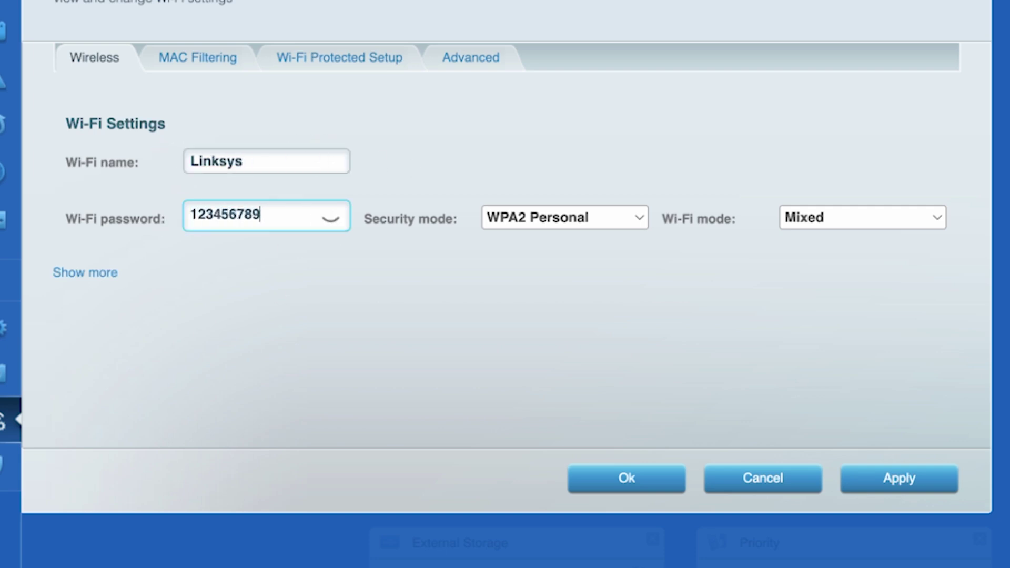
Name the 5 GHz band 'Linksys 5G', replace its password, and apply the settings.
left_click(87, 273)
left_click_drag(198, 341, 315, 339)
key("BackSpace")
type("5G")
left_click(331, 404)
left_click_drag(266, 394, 142, 395)
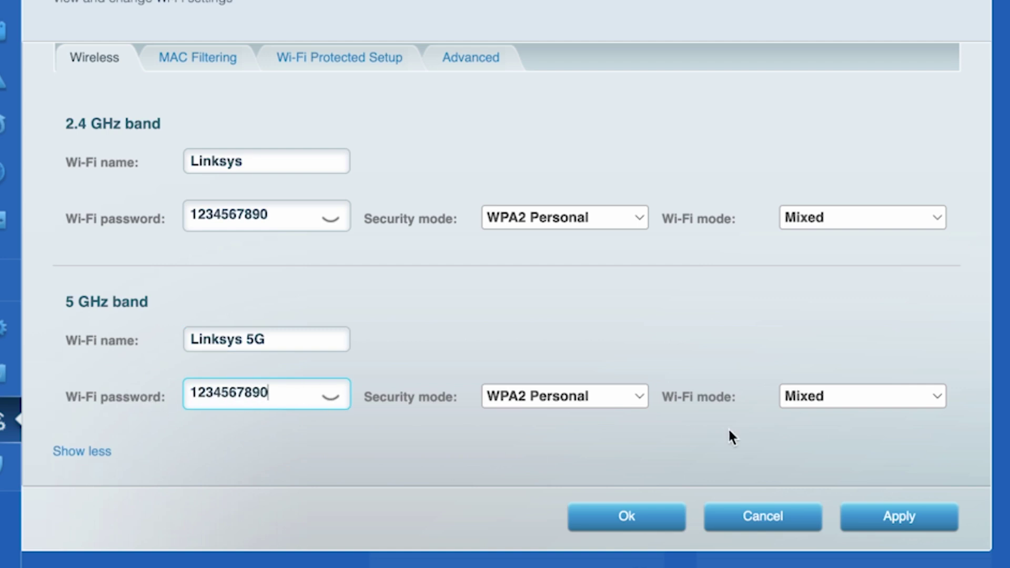
left_click(894, 516)
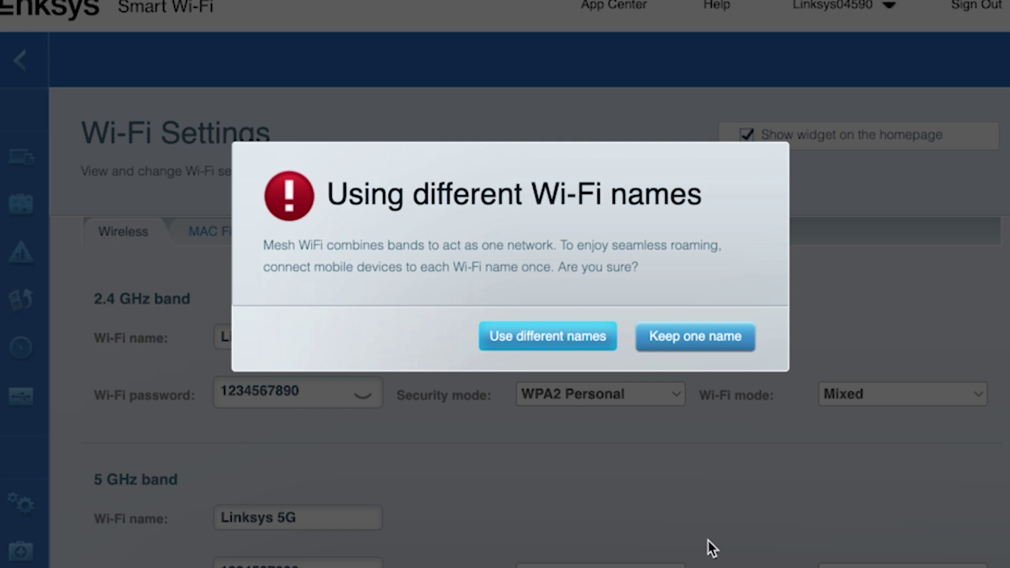
Confirm separate Linksys and Linksys 5G names, reconnect to the new Wi-Fi, and dismiss the applying-changes notice.
left_click(577, 343)
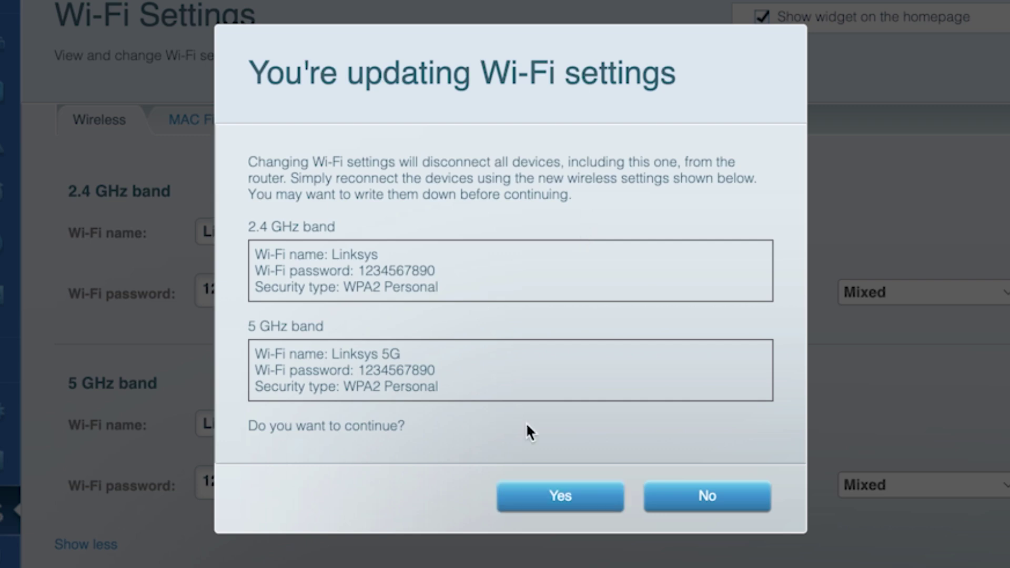
left_click(535, 492)
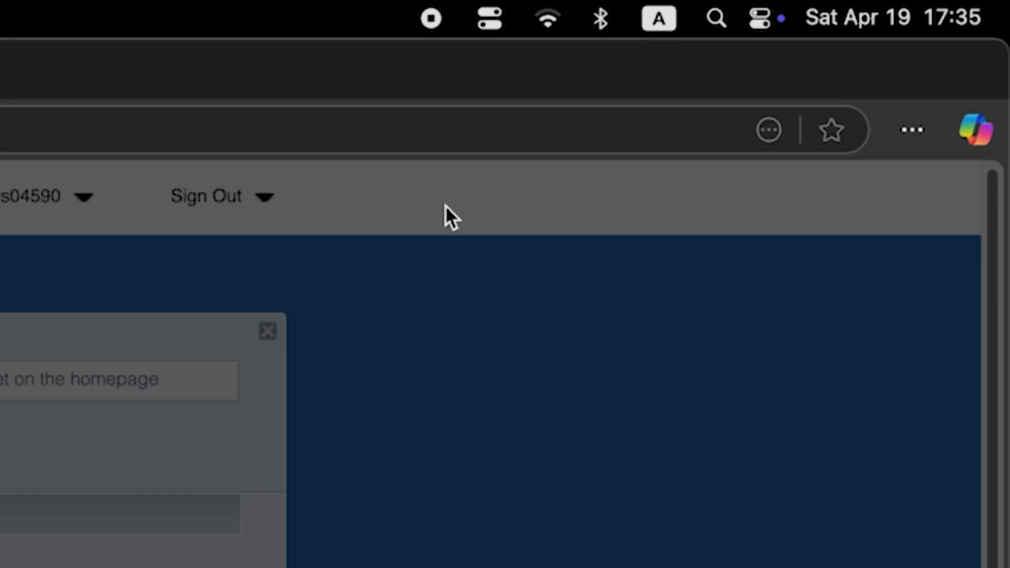
left_click(551, 16)
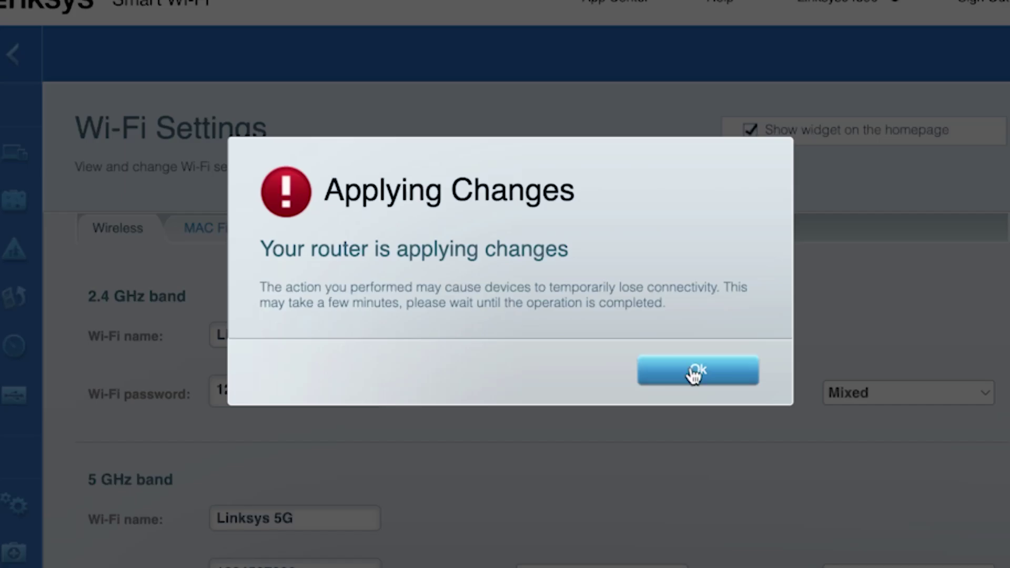
left_click(693, 373)
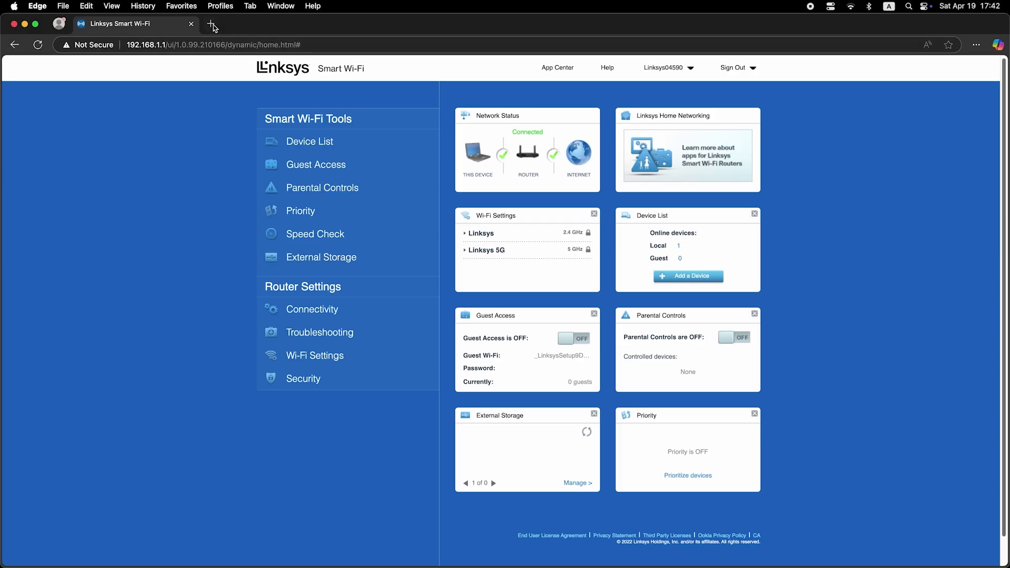
left_click(212, 25)
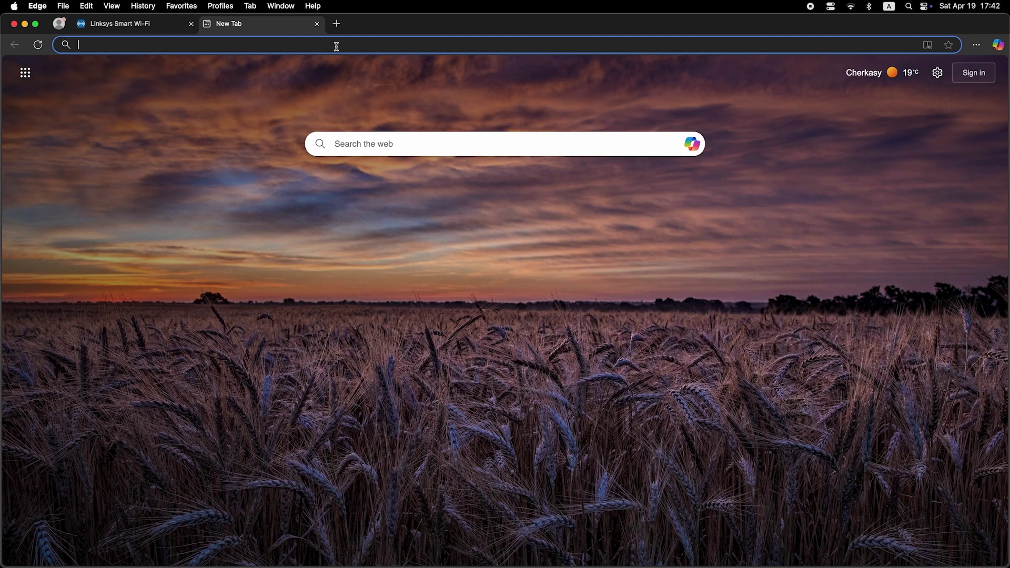
Run a test search for 'hghghghg', see it time out, and close that tab.
type("hghghghg")
key("Return")
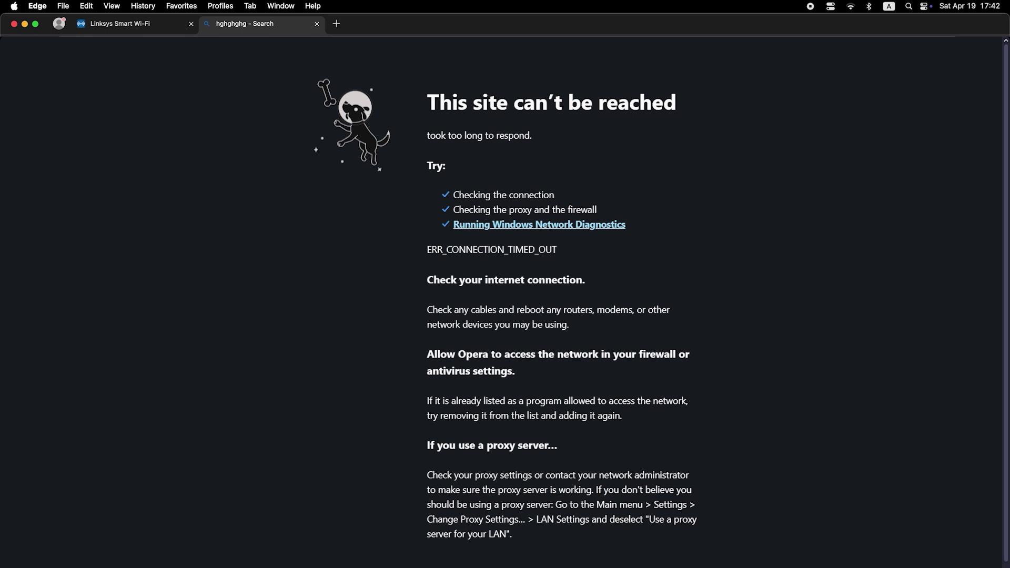
left_click(317, 24)
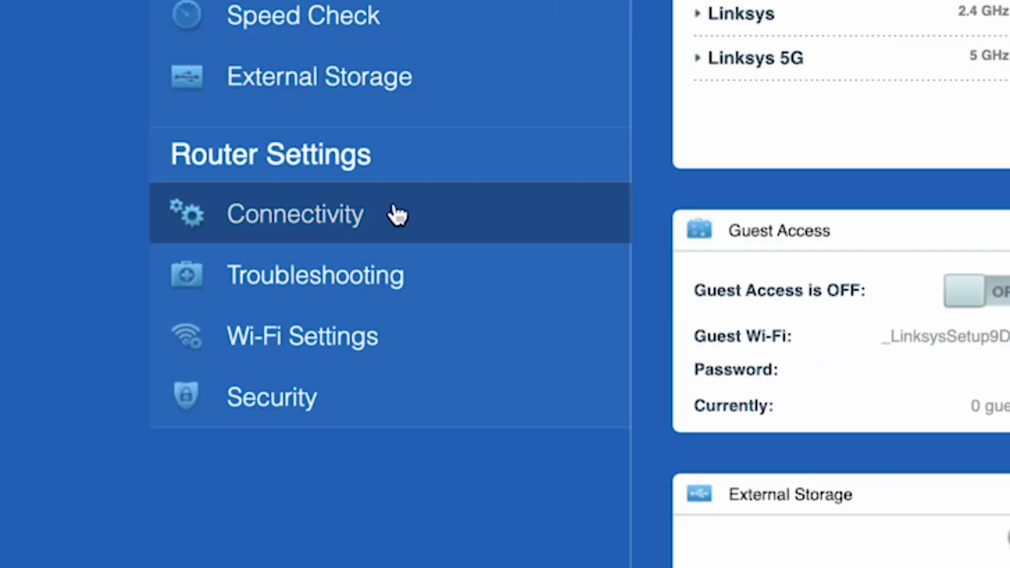
left_click(390, 208)
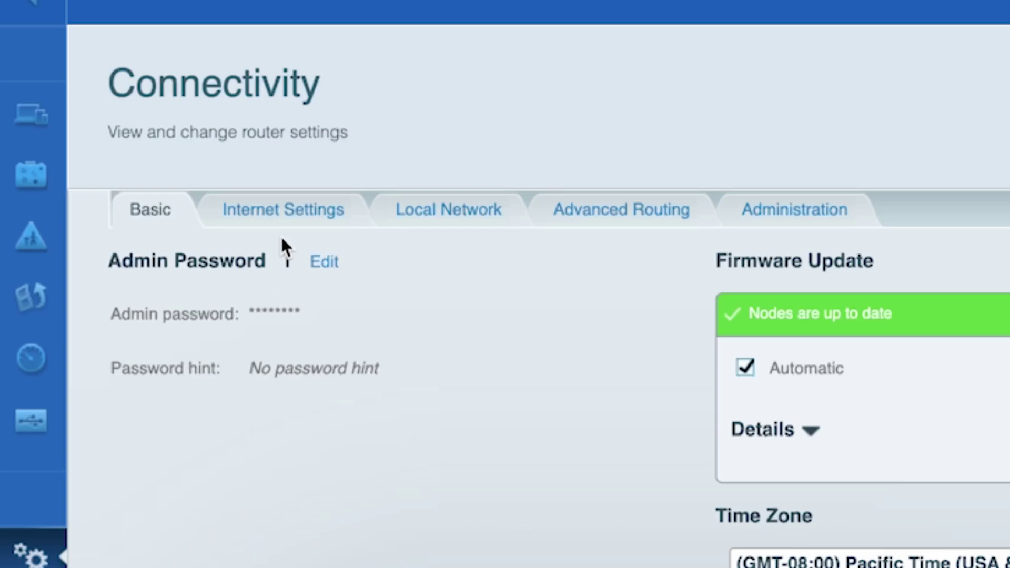
left_click(283, 213)
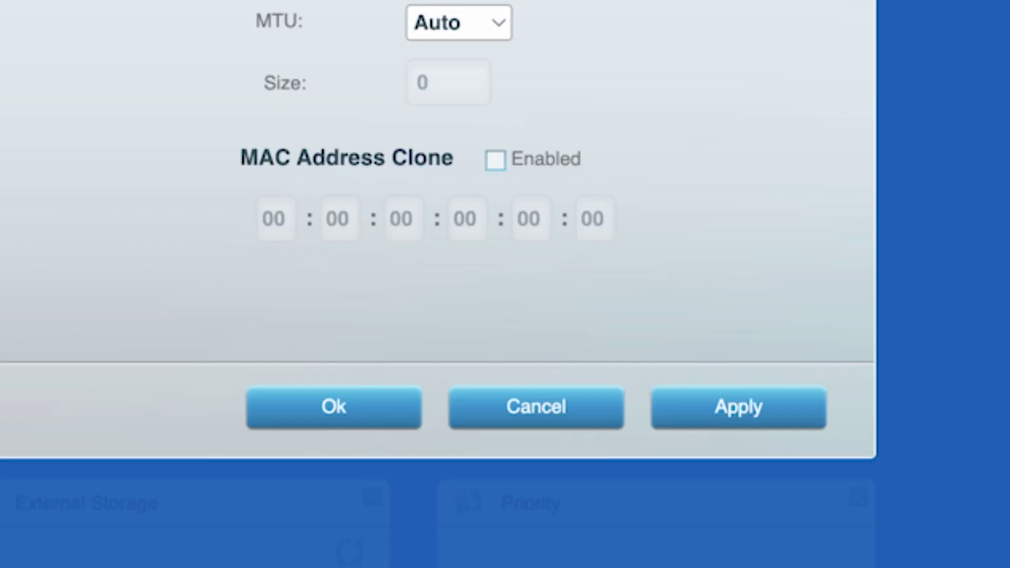
left_click(494, 159)
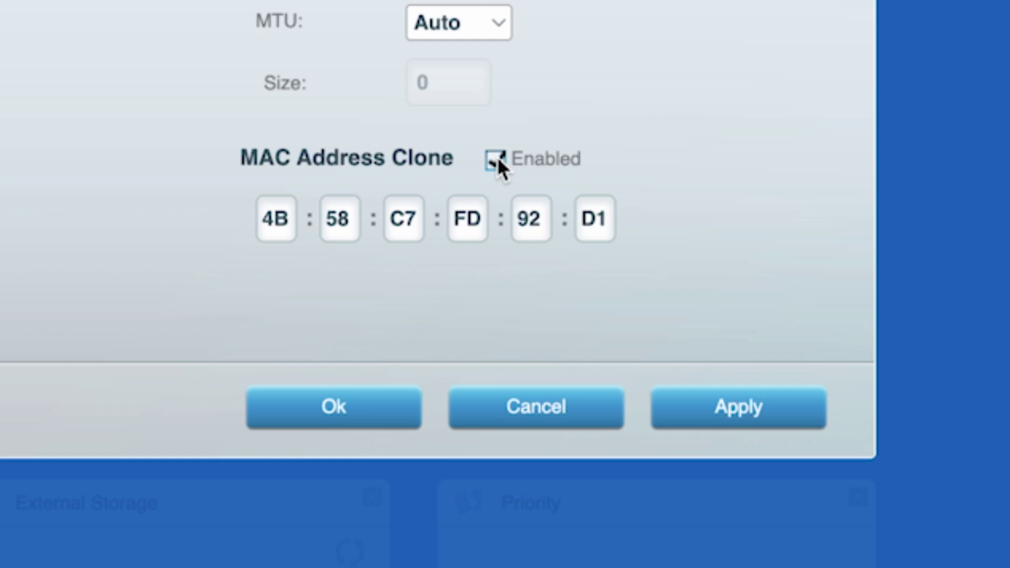
left_click(739, 411)
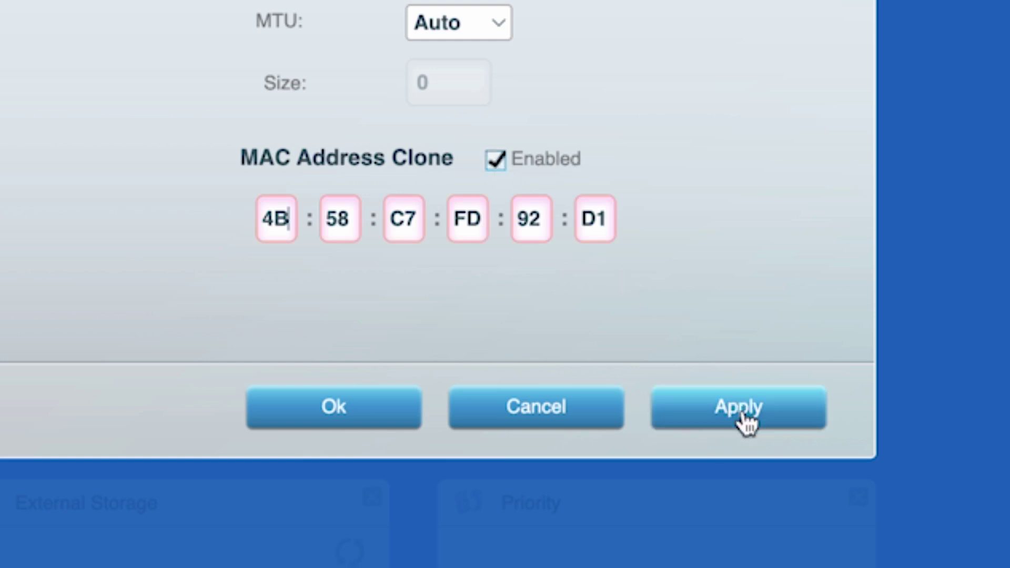
left_click(494, 159)
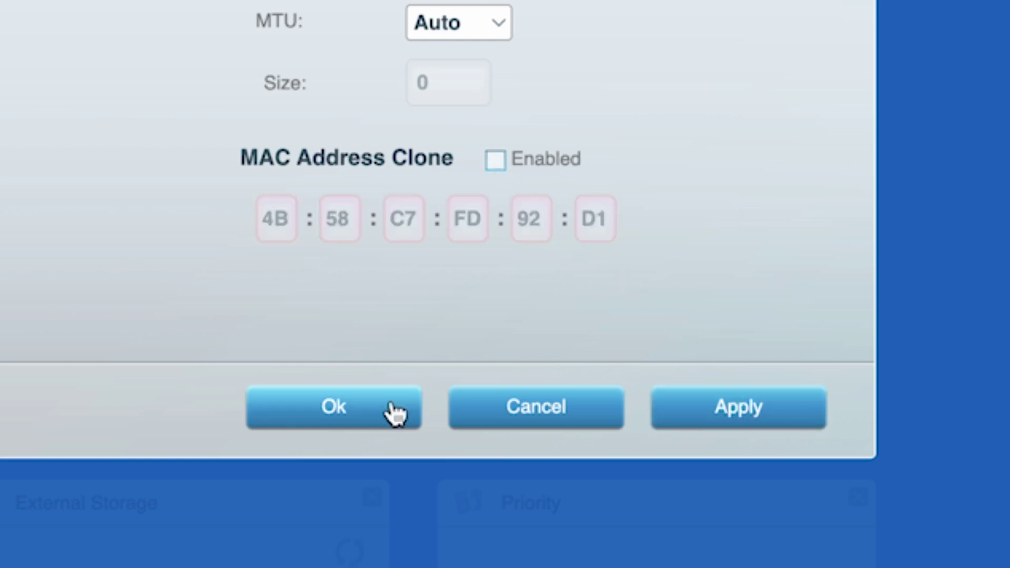
left_click(394, 411)
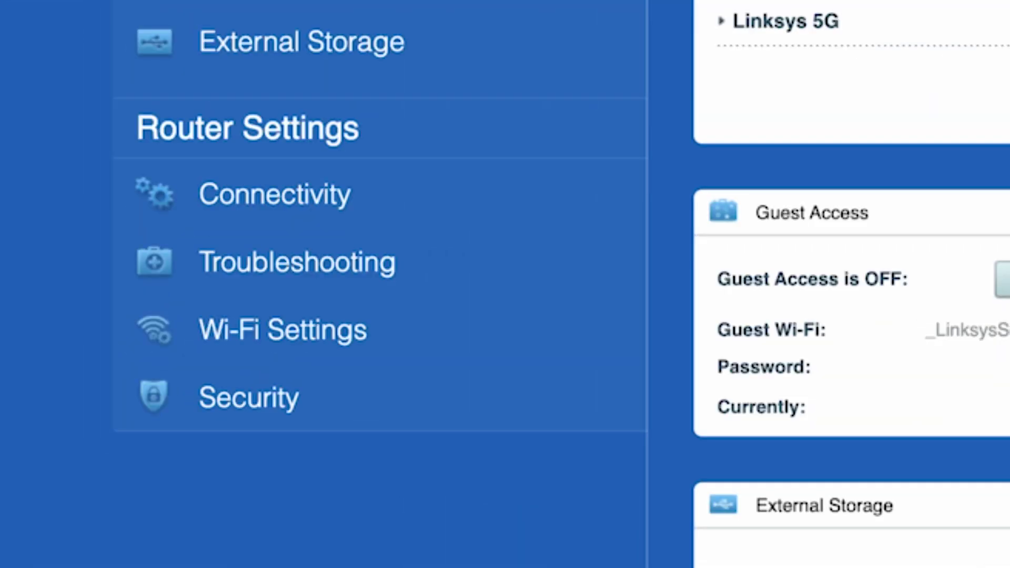
Restart the mesh WiFi system from Troubleshooting > Diagnostics.
left_click(177, 401)
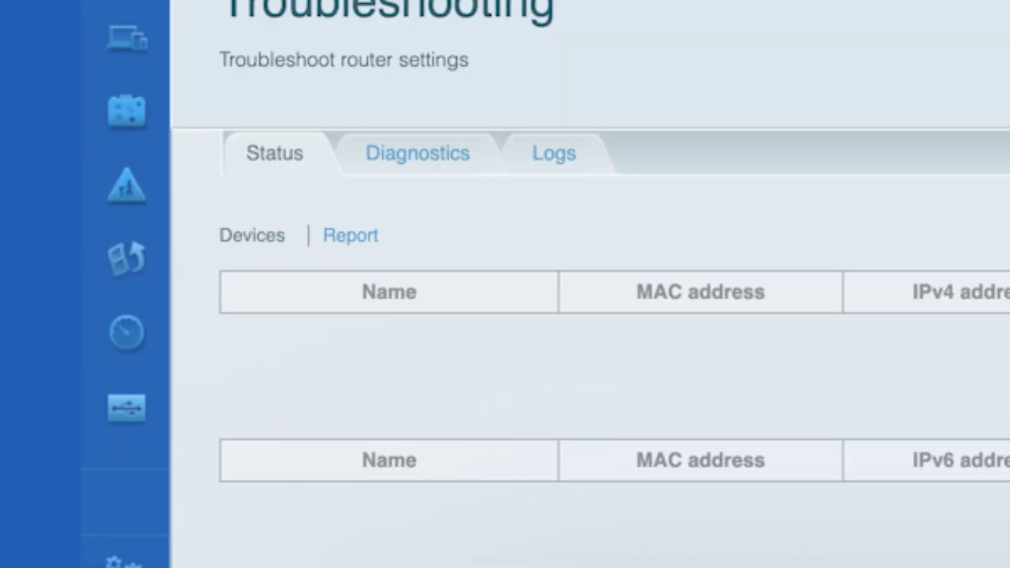
left_click(420, 156)
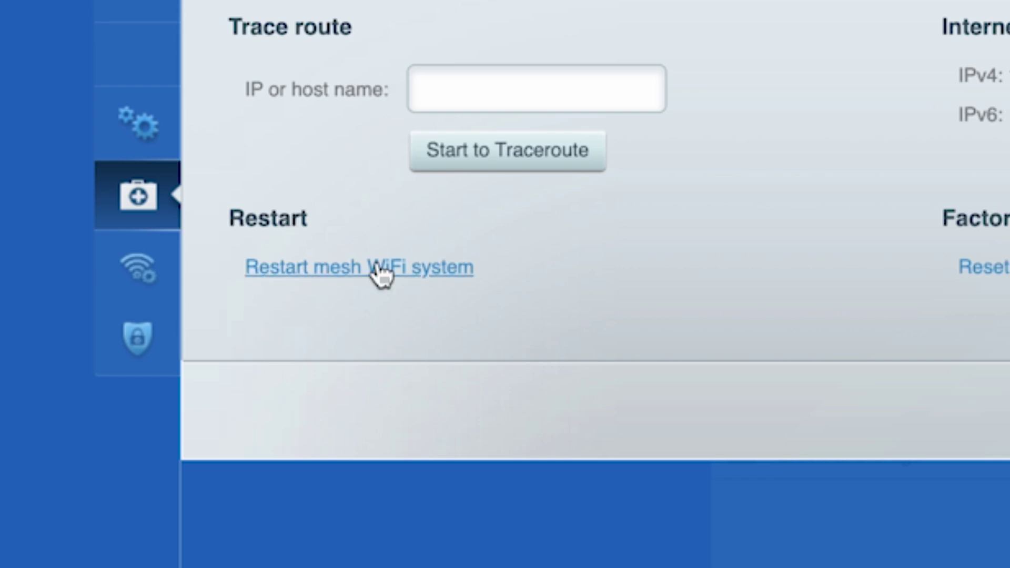
left_click(377, 265)
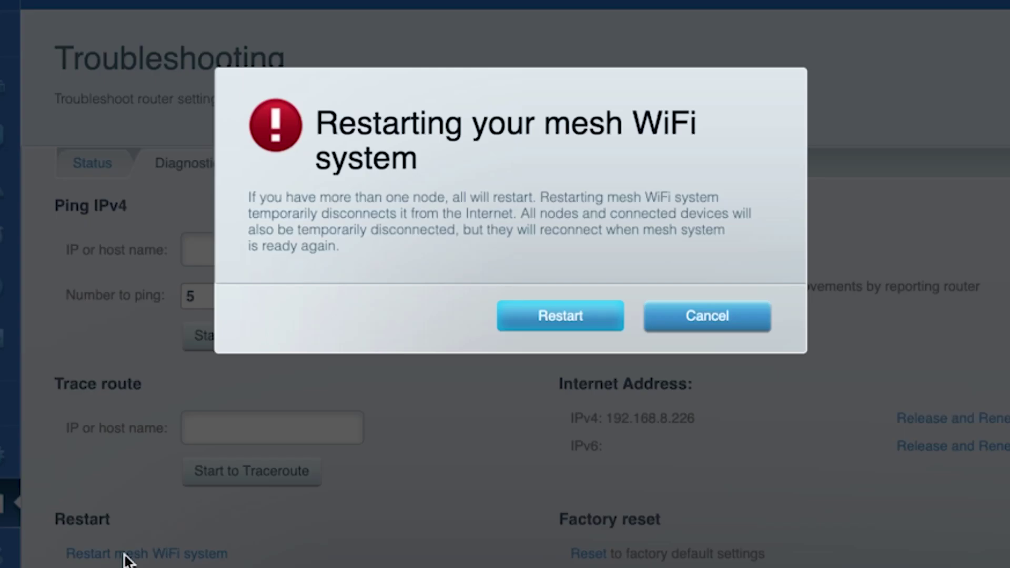
left_click(564, 322)
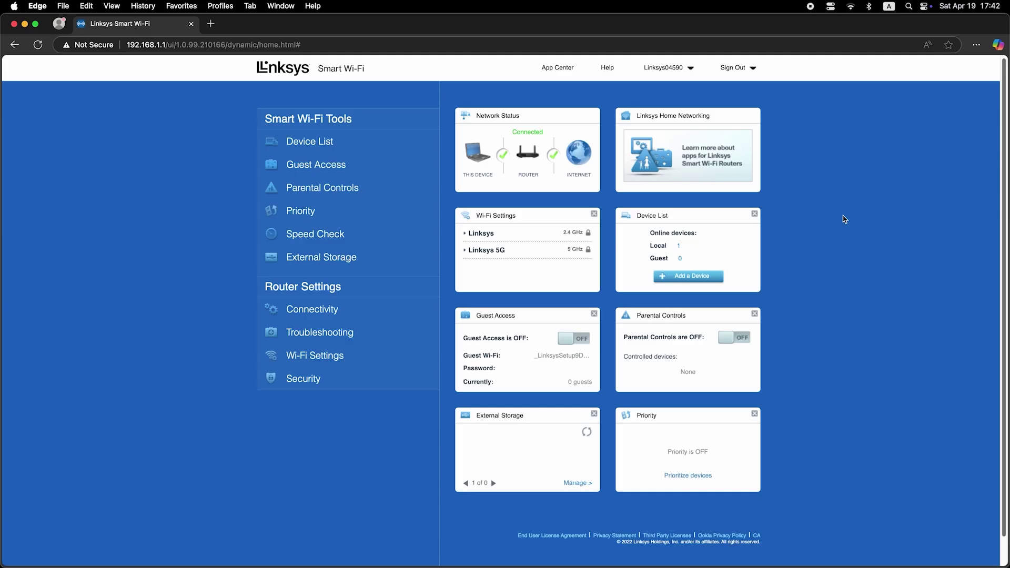
left_click(210, 24)
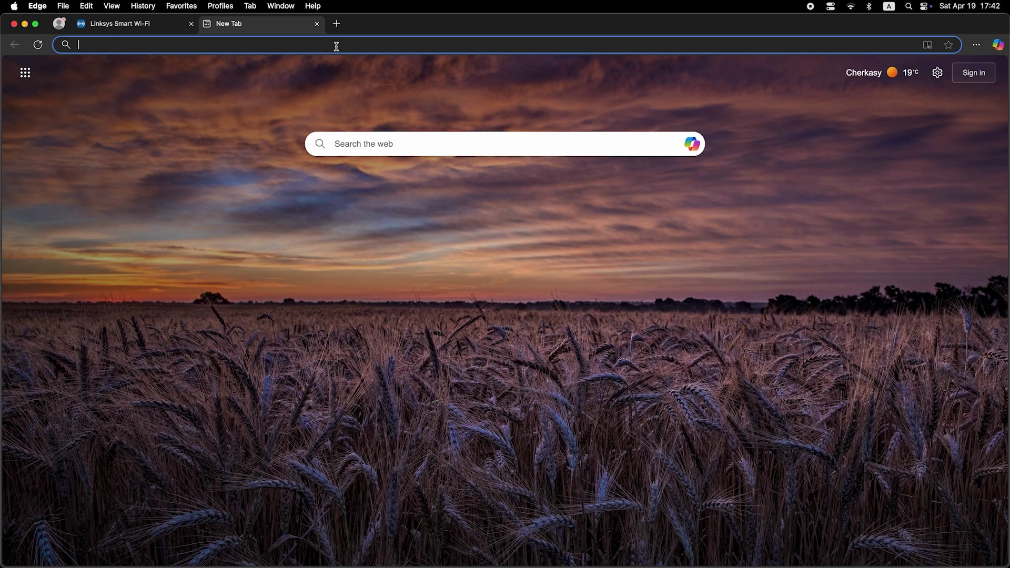
Search for 'hghghghg' to confirm the internet connection now works.
type("hghghghg")
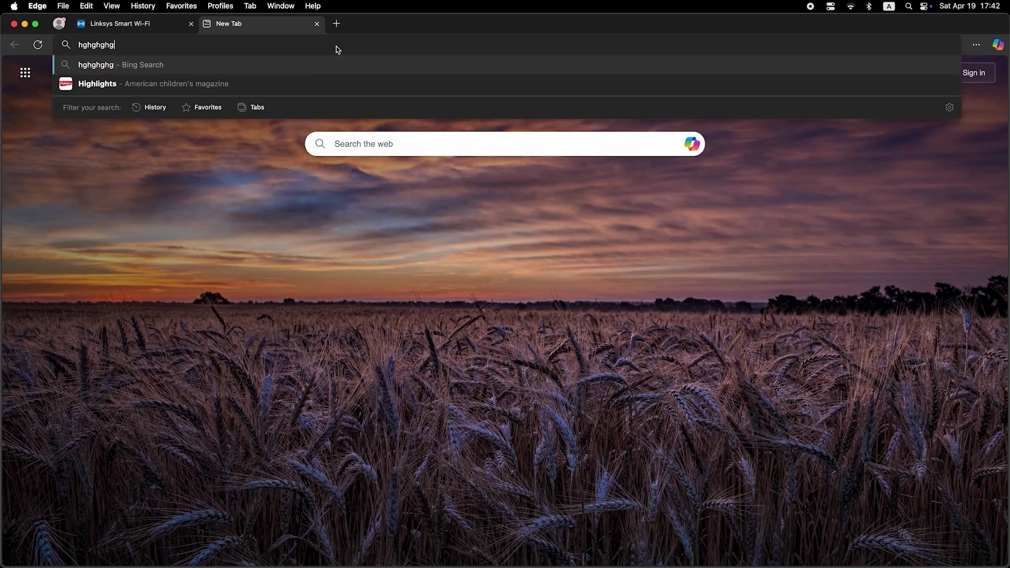
key("Return")
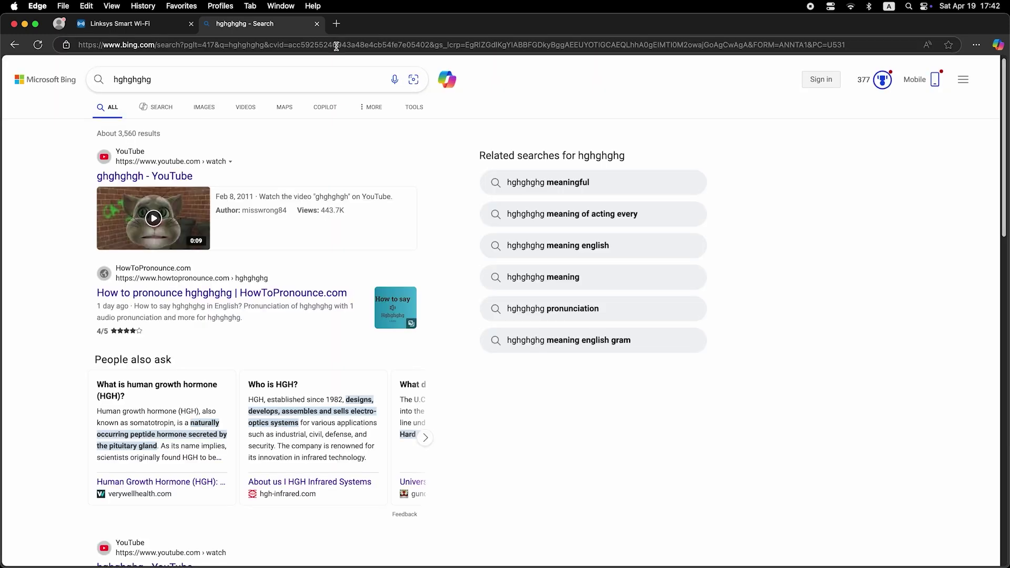